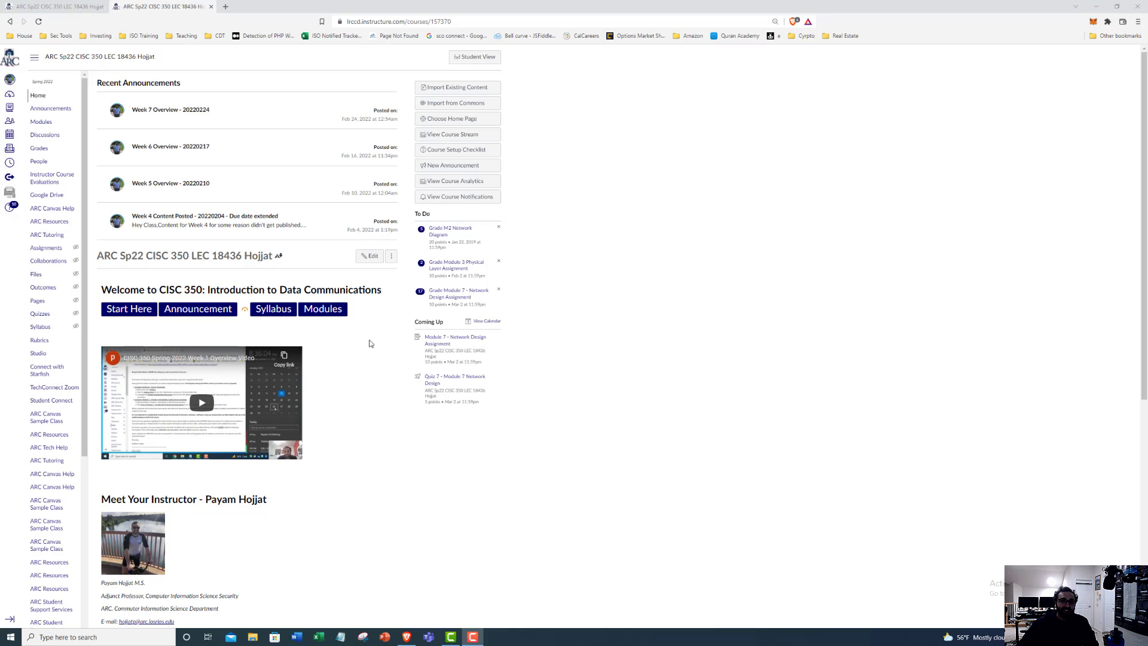
# - Open the course Modules page in a new tab from the home page's Modules button
pyautogui.click(334, 312)
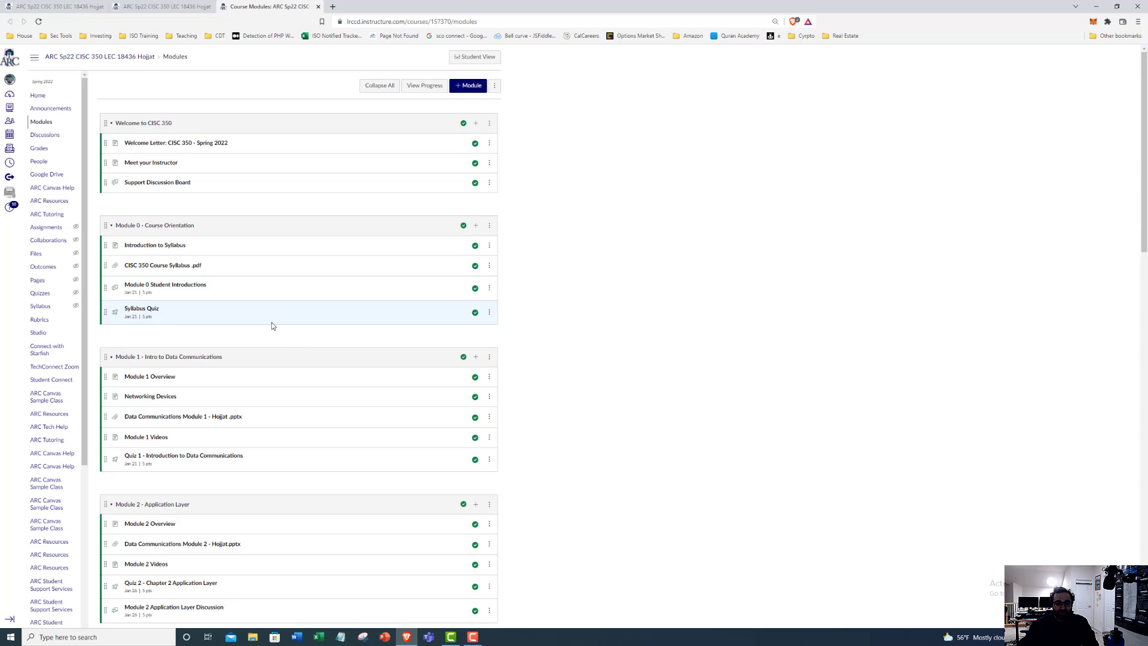
pyautogui.scroll(-3, 260, 332)
pyautogui.scroll(-2, 249, 341)
pyautogui.scroll(-3, 228, 318)
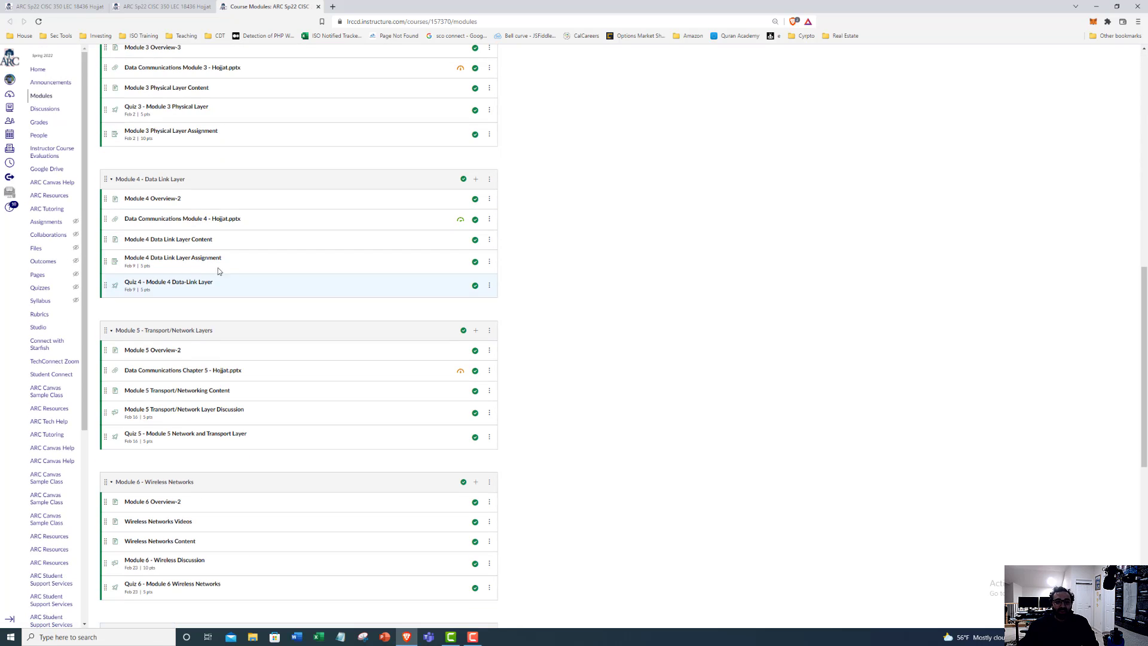
pyautogui.scroll(-3, 218, 267)
pyautogui.scroll(-1, 189, 328)
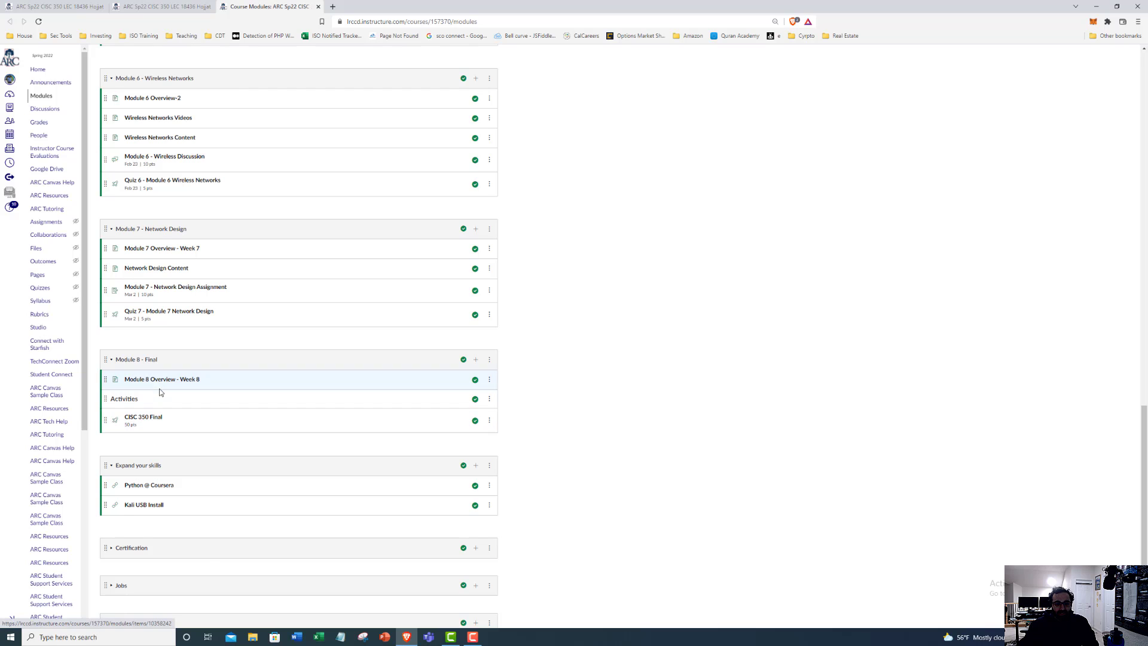
# - Open the CISC 350 Final quiz listed under Module 8 - Final
pyautogui.click(160, 416)
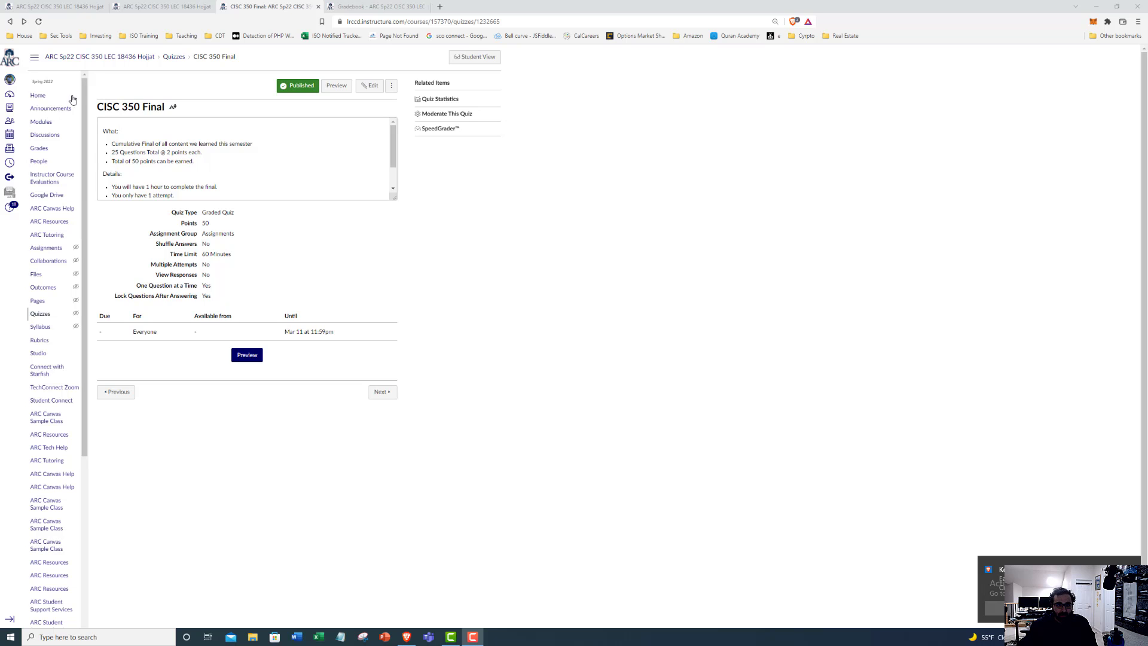
# - Go back from the CISC 350 Final quiz to the course Home page
pyautogui.click(38, 95)
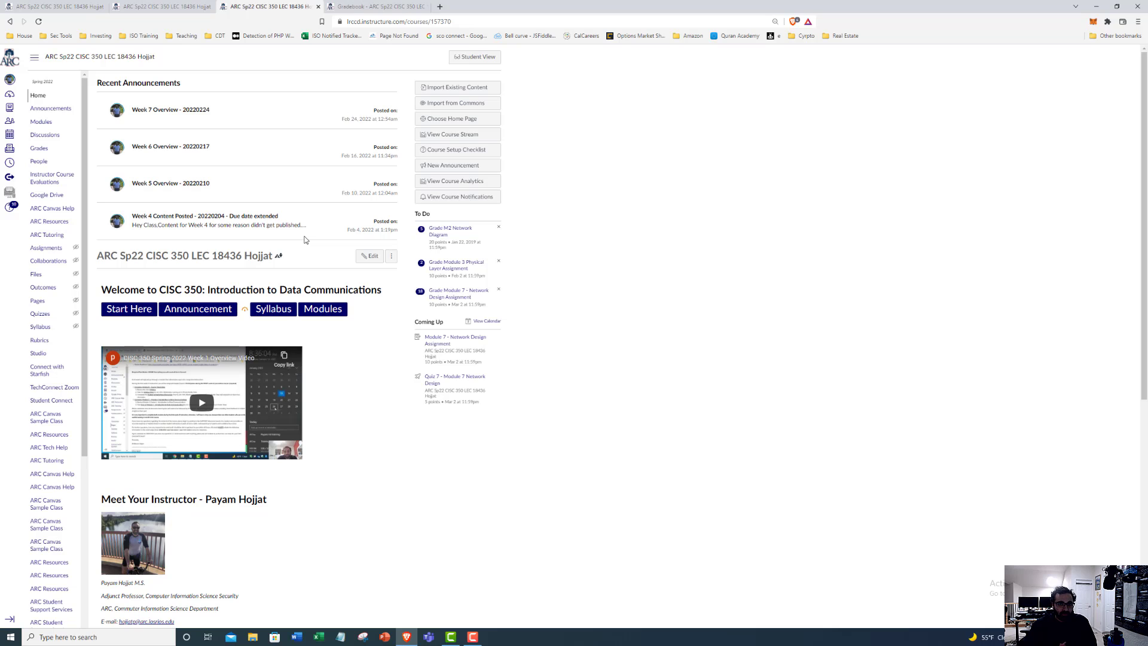
pyautogui.click(342, 310)
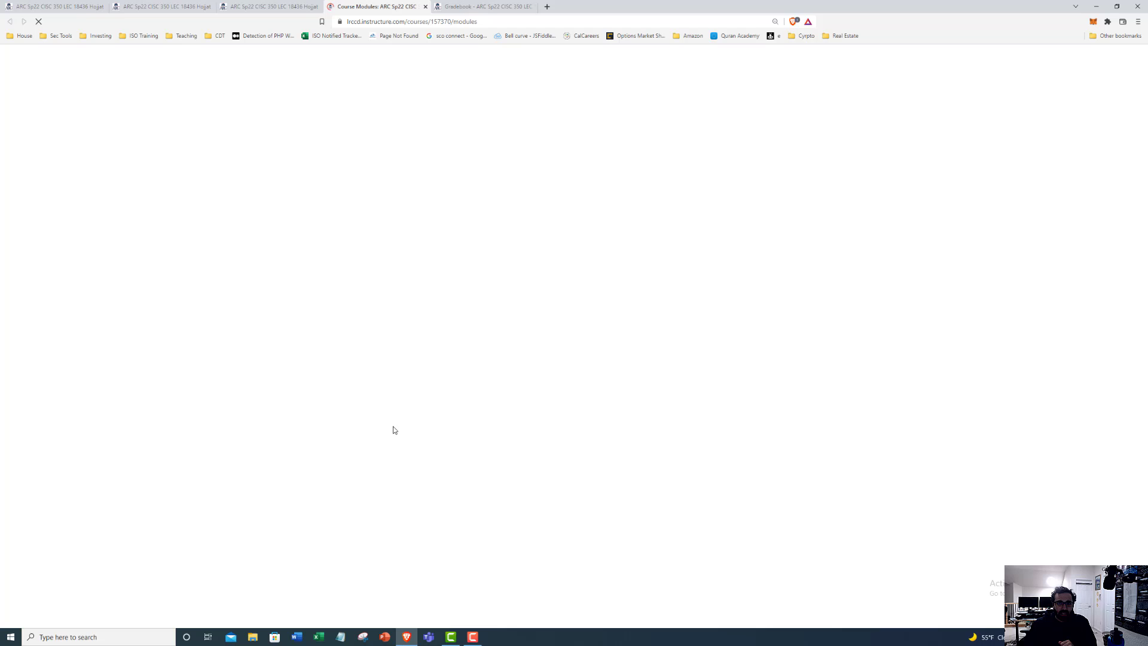
pyautogui.scroll(-3, 277, 335)
pyautogui.scroll(-6, 264, 392)
pyautogui.scroll(-3, 263, 395)
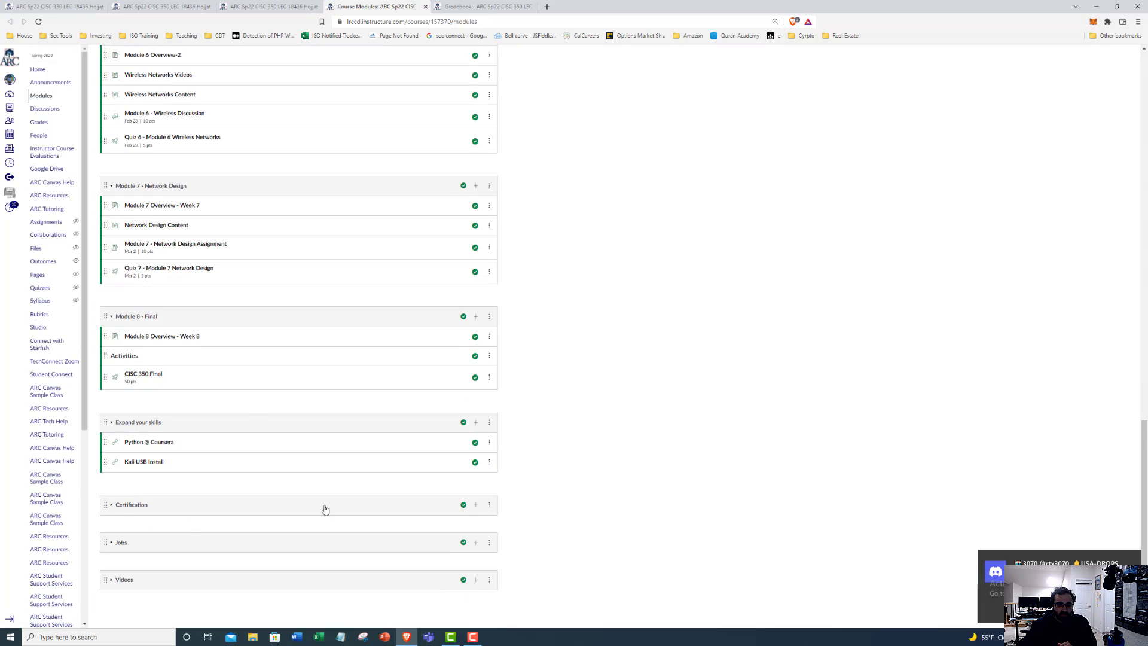
pyautogui.scroll(5, 418, 274)
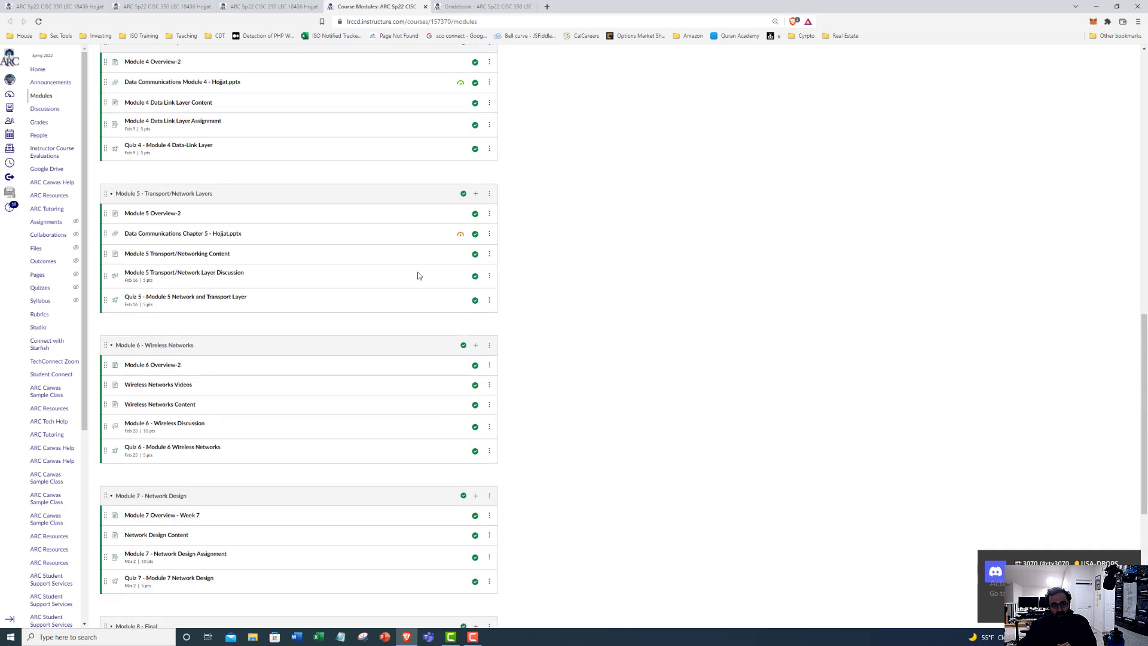
pyautogui.click(38, 71)
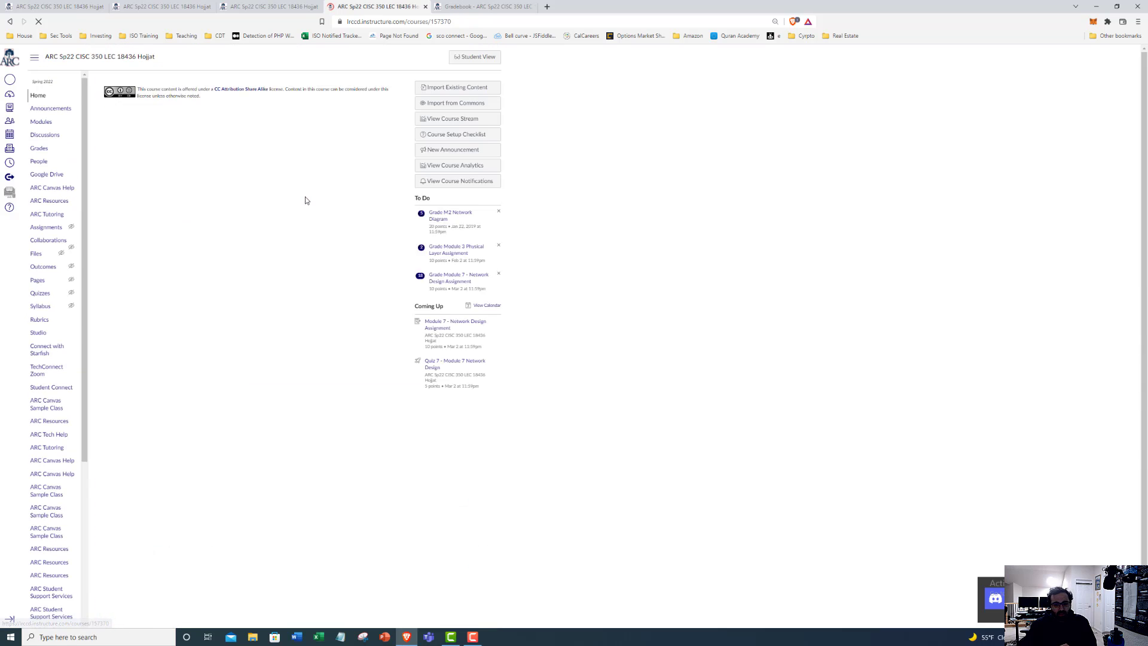